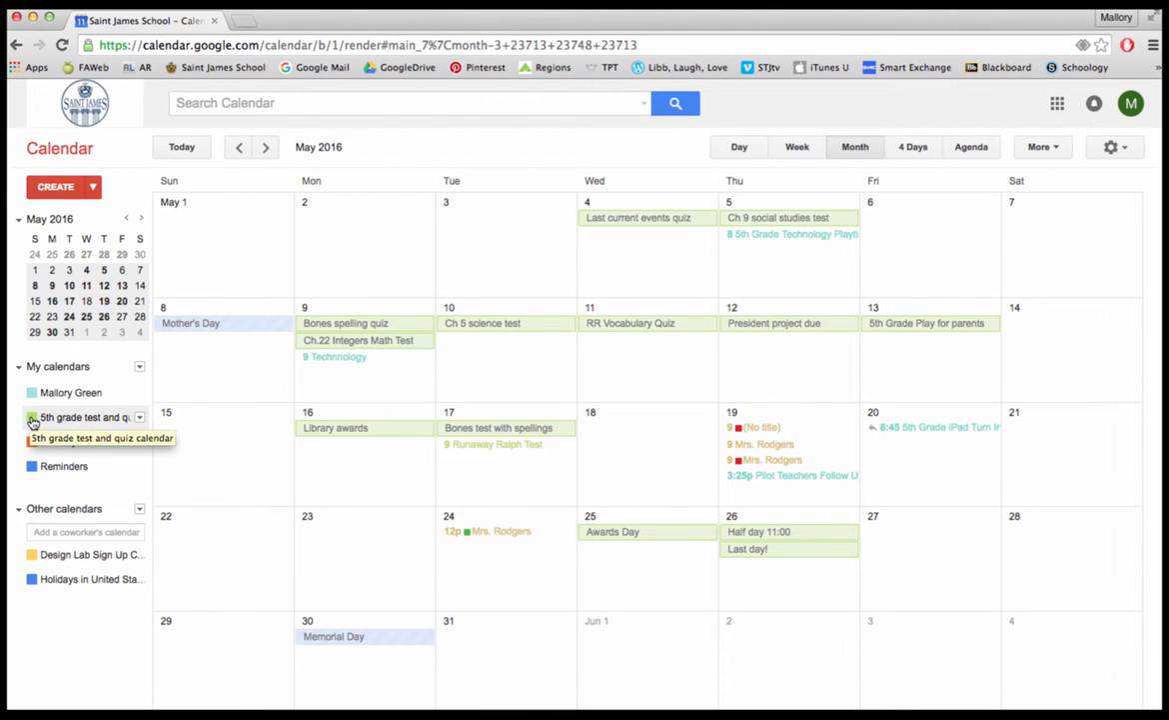
Step: Hide and show the 5th grade test and quiz calendar again, and display July 2016
{"action": "left_click", "coordinate": [33, 422]}
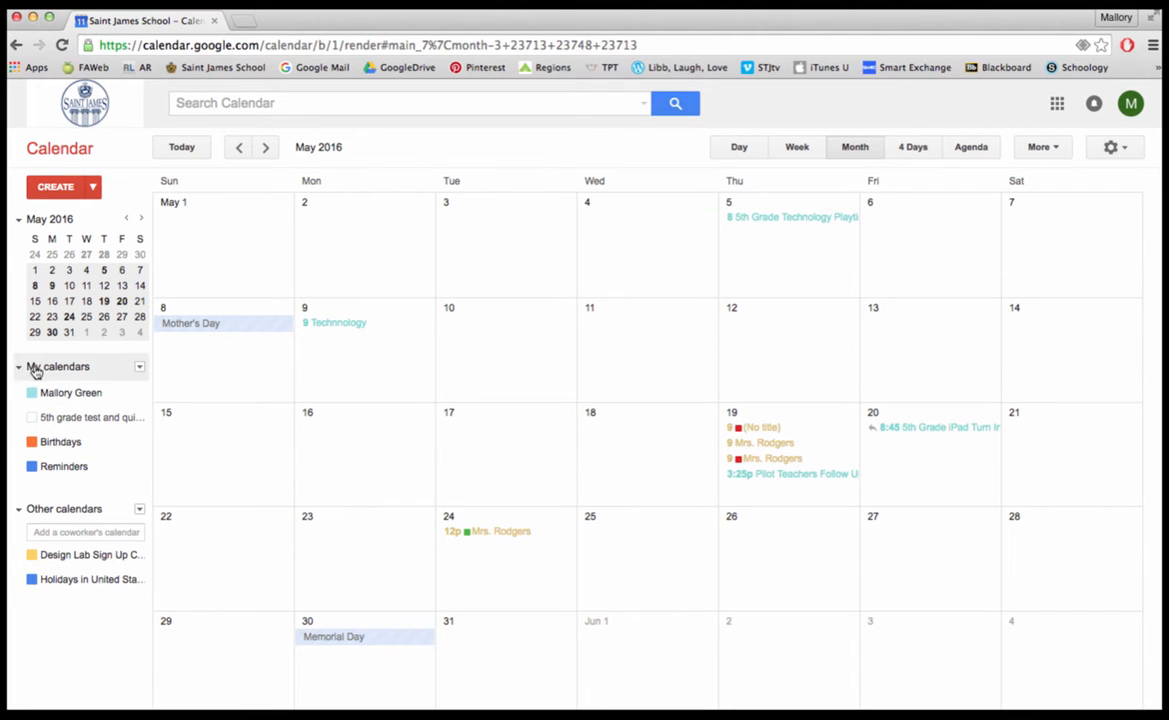
{"action": "left_click", "coordinate": [33, 418]}
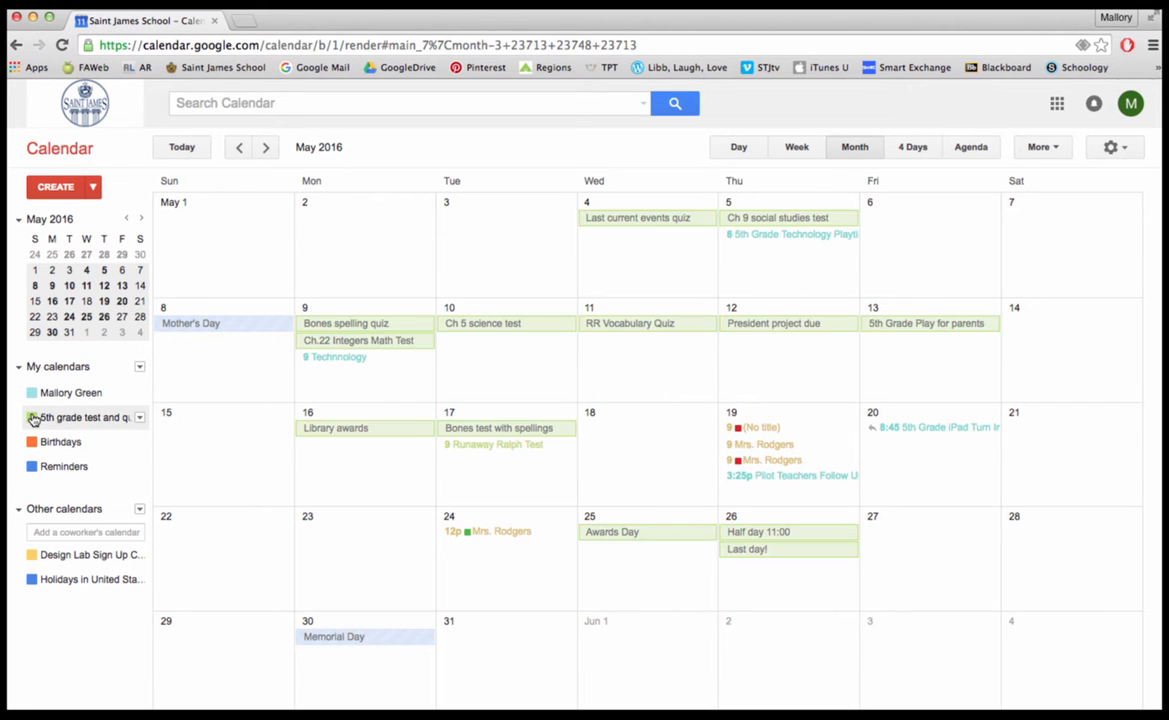
{"action": "left_click", "coordinate": [265, 149]}
{"action": "left_click", "coordinate": [265, 149]}
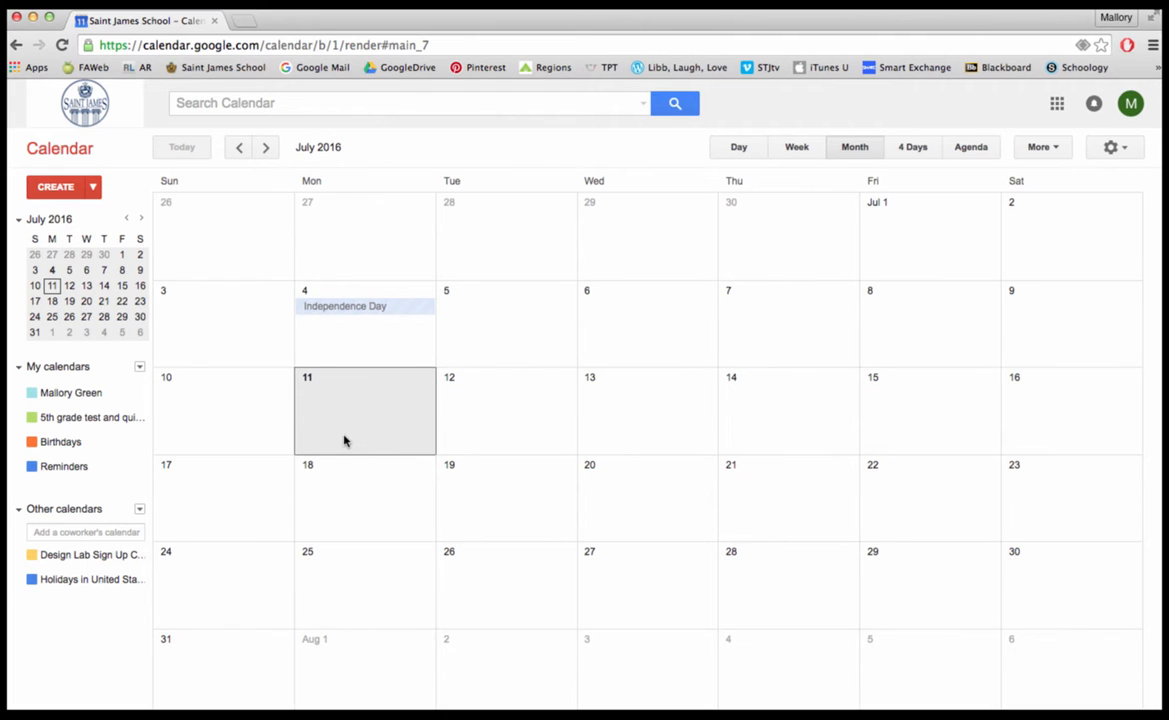
Step: Create a new calendar named "Homework assignments", keeping the sharing permission at See all event details
{"action": "left_click", "coordinate": [140, 368]}
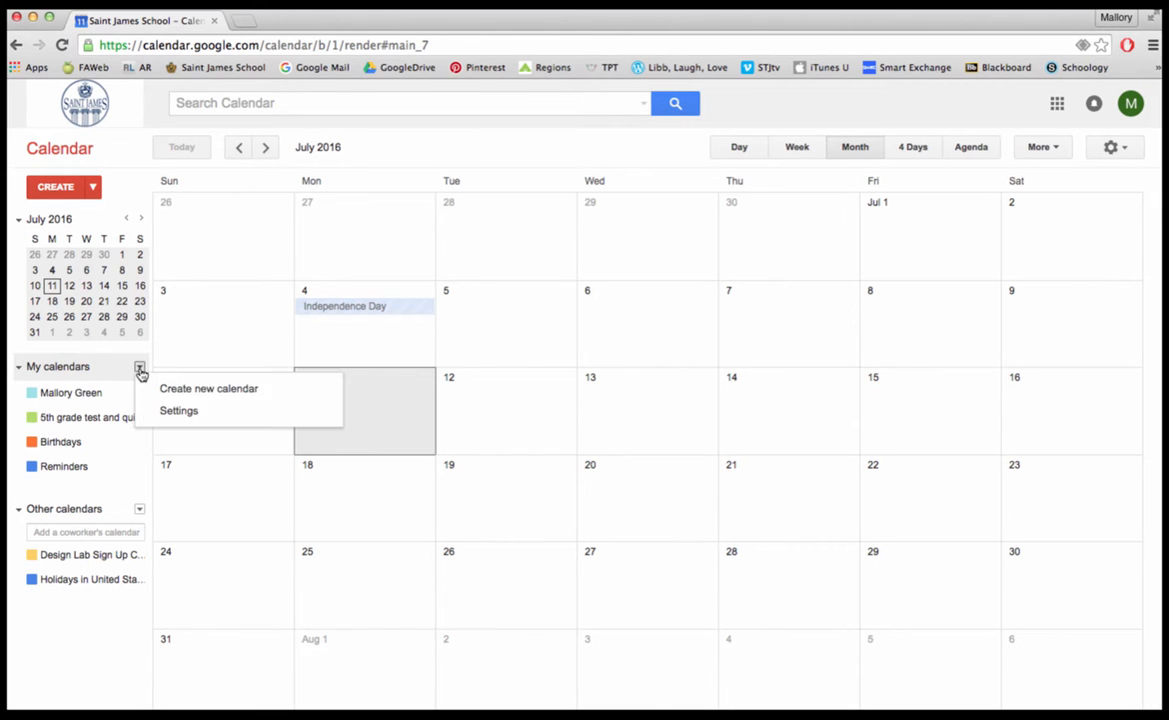
{"action": "left_click", "coordinate": [167, 393]}
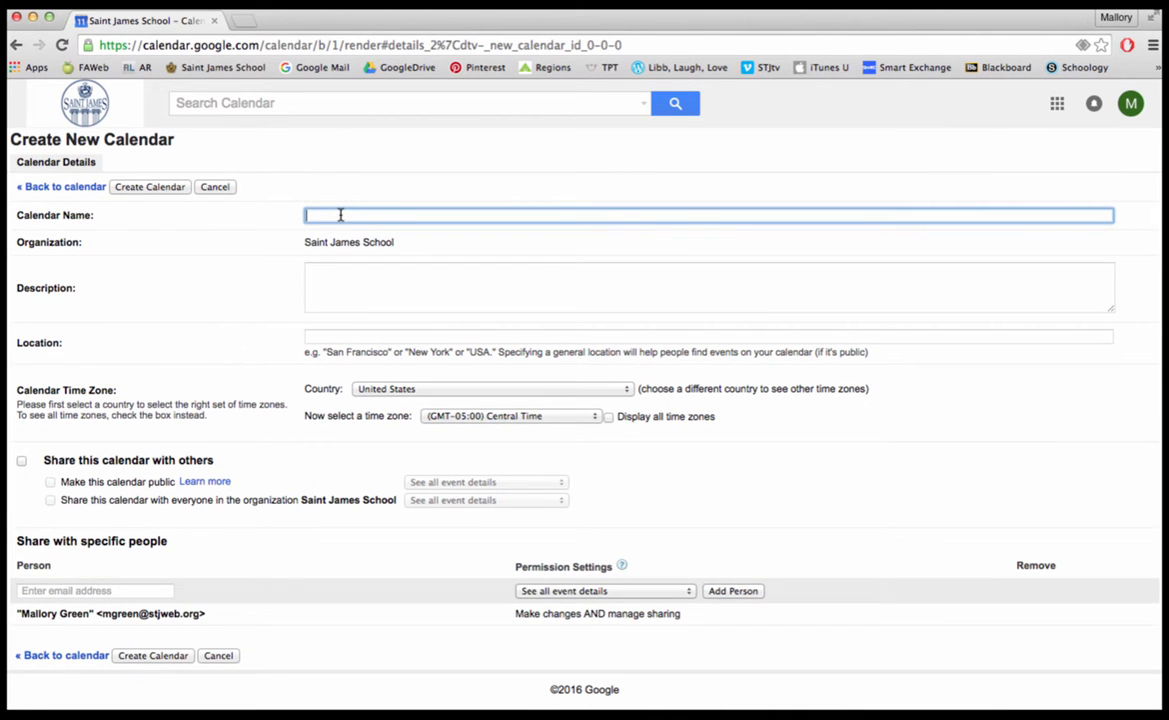
{"action": "type", "text": "Homework assignments"}
{"action": "left_click", "coordinate": [145, 590]}
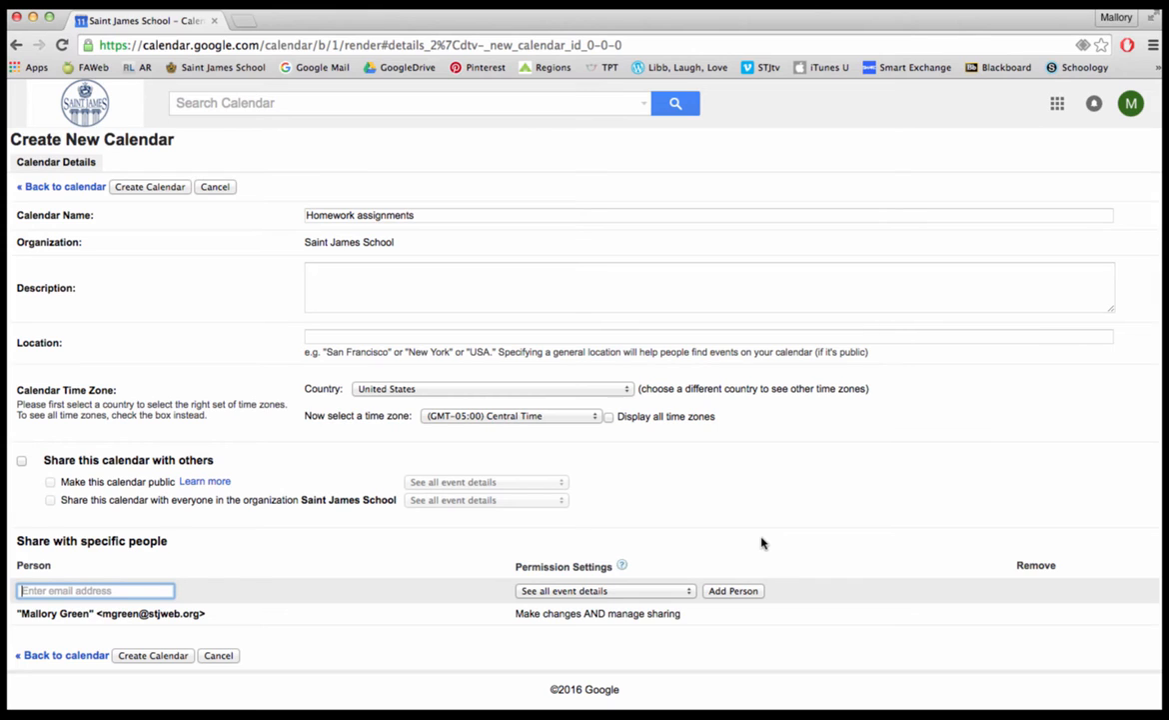
{"action": "left_click", "coordinate": [579, 591]}
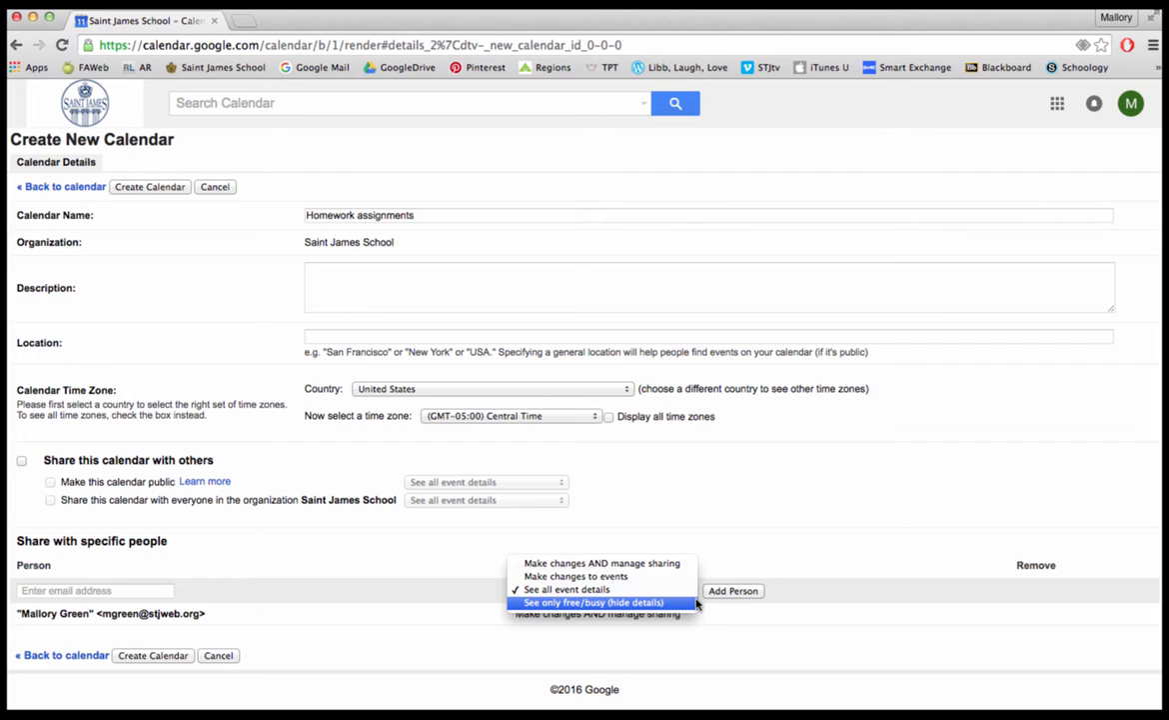
{"action": "left_click", "coordinate": [740, 569]}
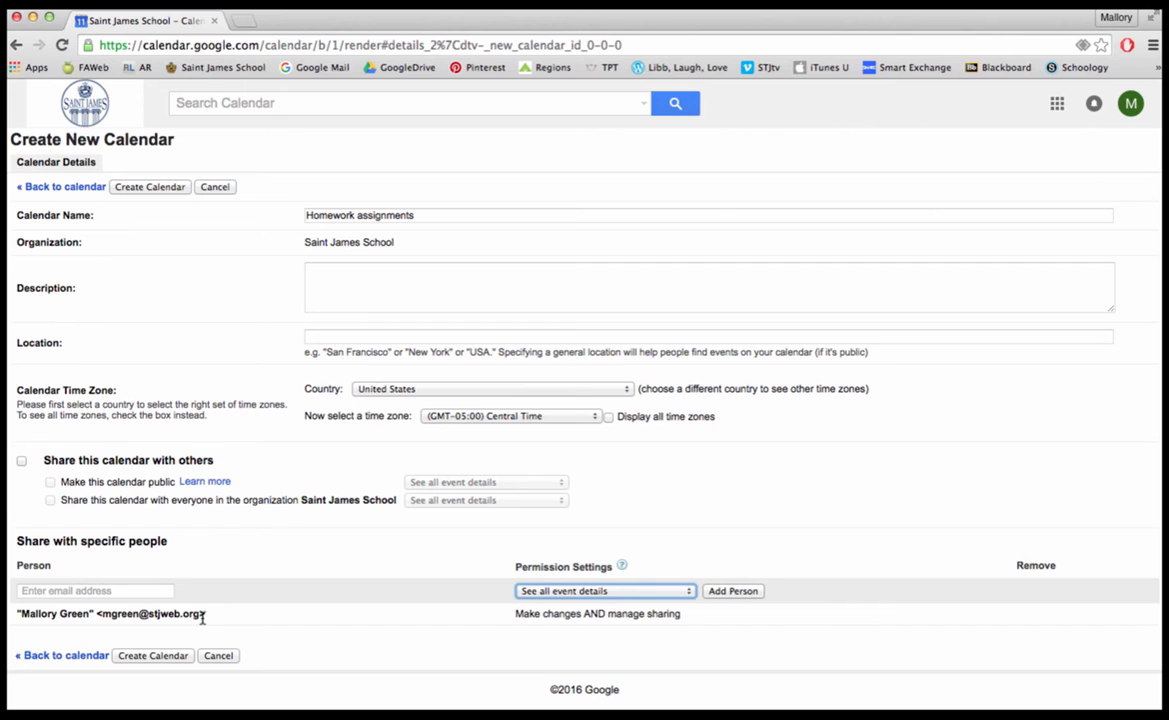
{"action": "left_click", "coordinate": [160, 187]}
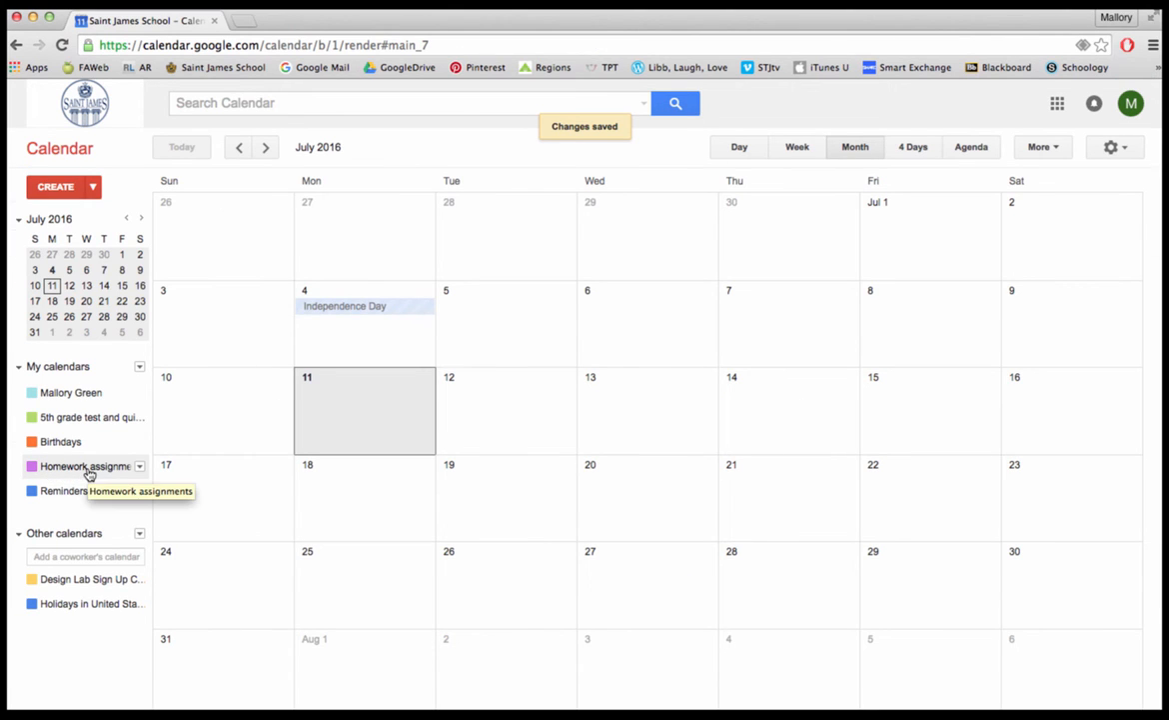
Step: Add an event titled "Read Chapter 3" on 7/11/2016 from 3:00pm to 4:00pm to the Homework assignments calendar
{"action": "left_click", "coordinate": [55, 187]}
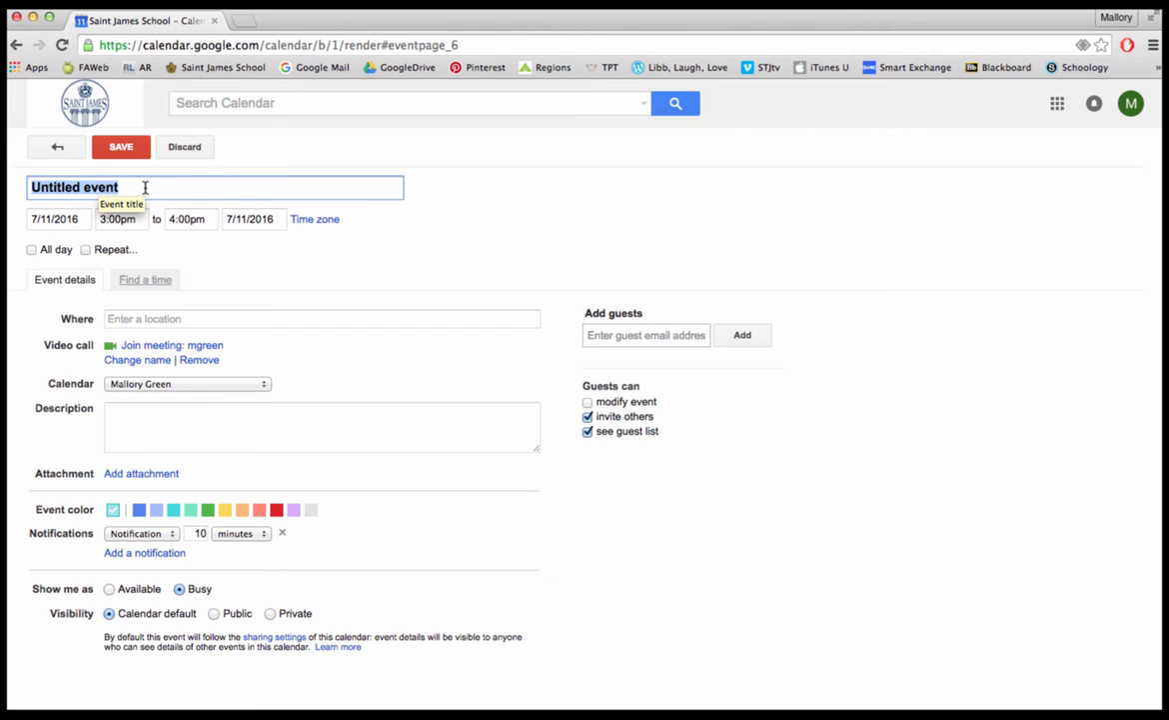
{"action": "type", "text": "Read C"}
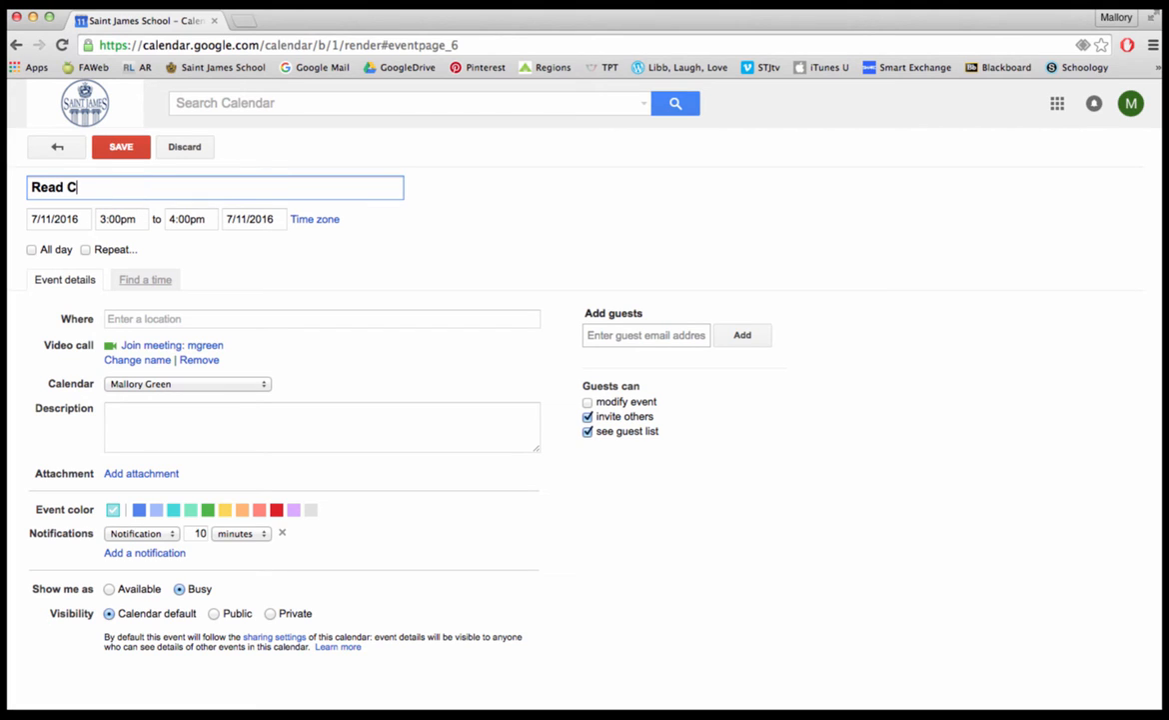
{"action": "type", "text": "hapter"}
{"action": "key", "text": "BackSpace"}
{"action": "key", "text": "BackSpace"}
{"action": "type", "text": "ter 3"}
{"action": "left_click", "coordinate": [233, 383]}
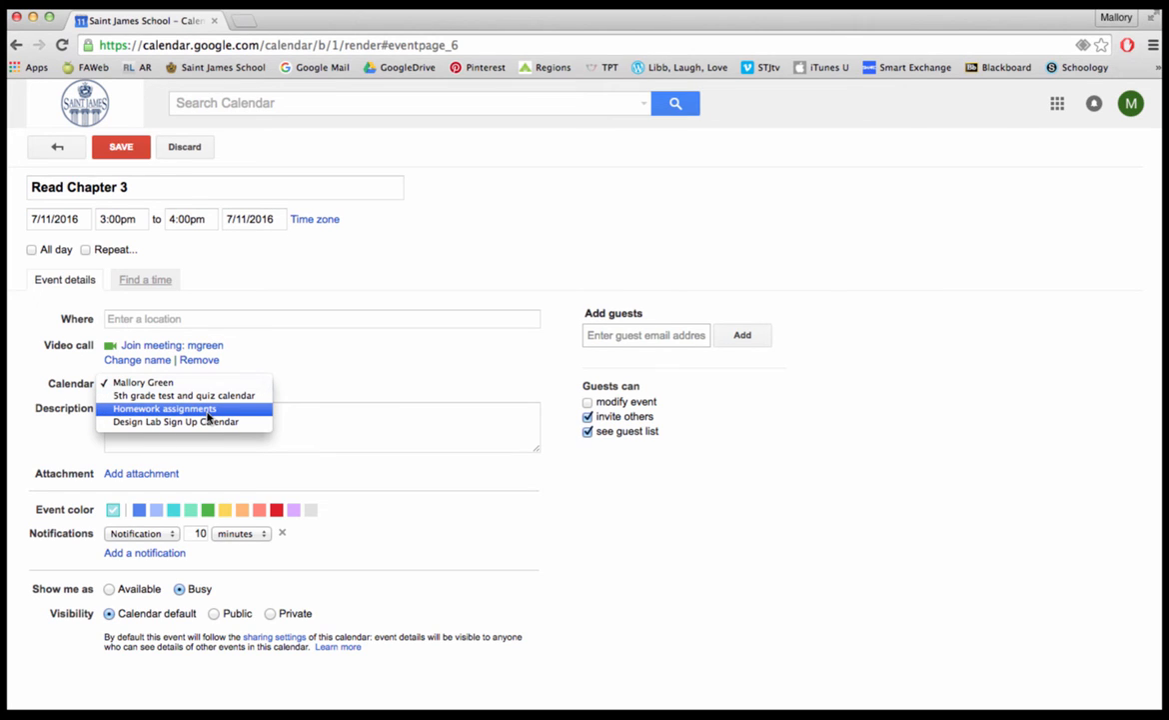
{"action": "left_click", "coordinate": [208, 411]}
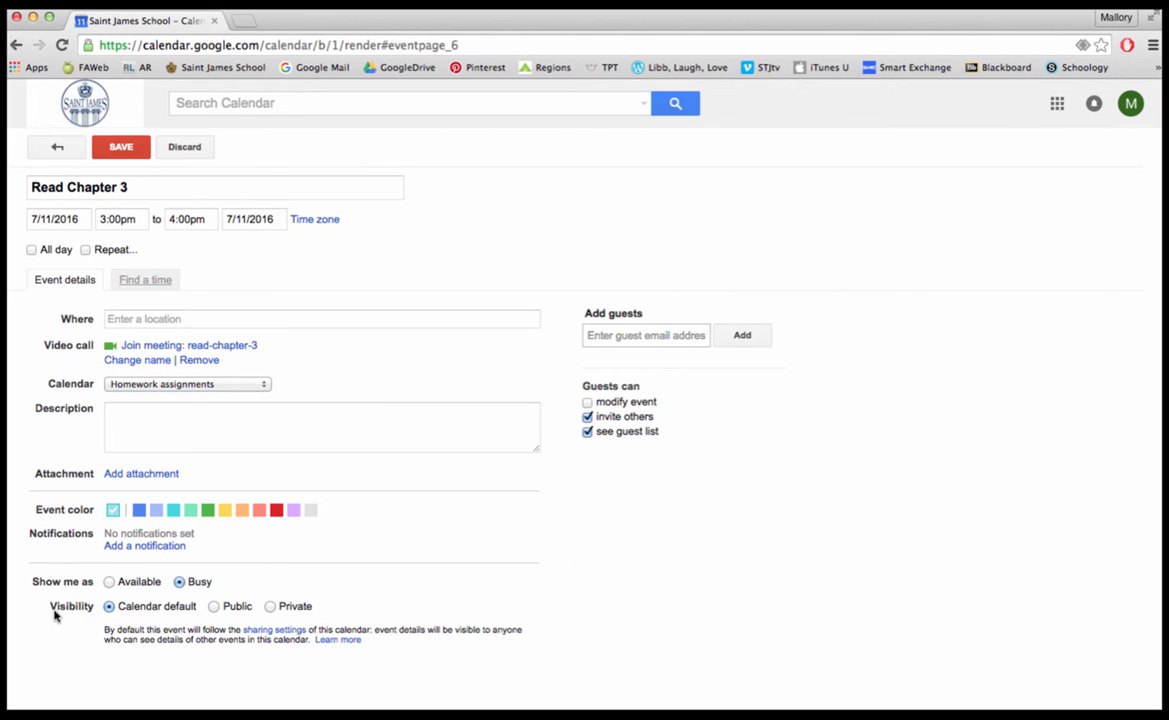
{"action": "left_click", "coordinate": [118, 150]}
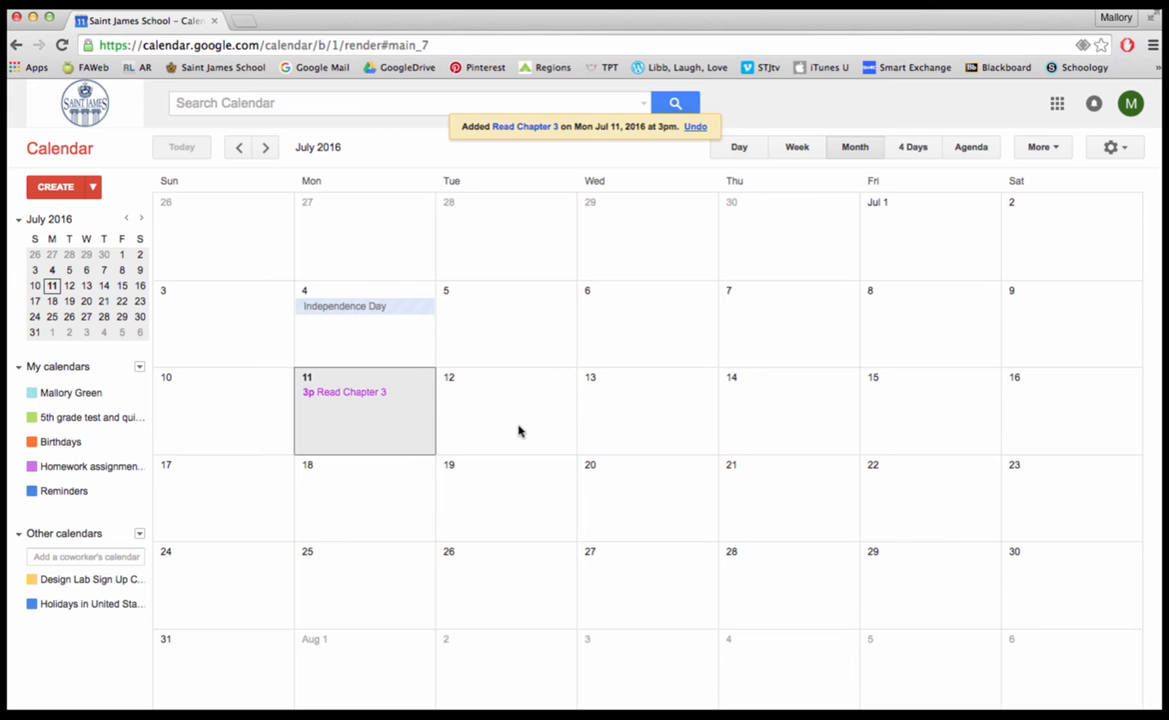
Step: Add an event titled "Math numbers 10-20" on Wednesday, July 13 to the Homework assignments calendar
{"action": "left_click", "coordinate": [623, 423]}
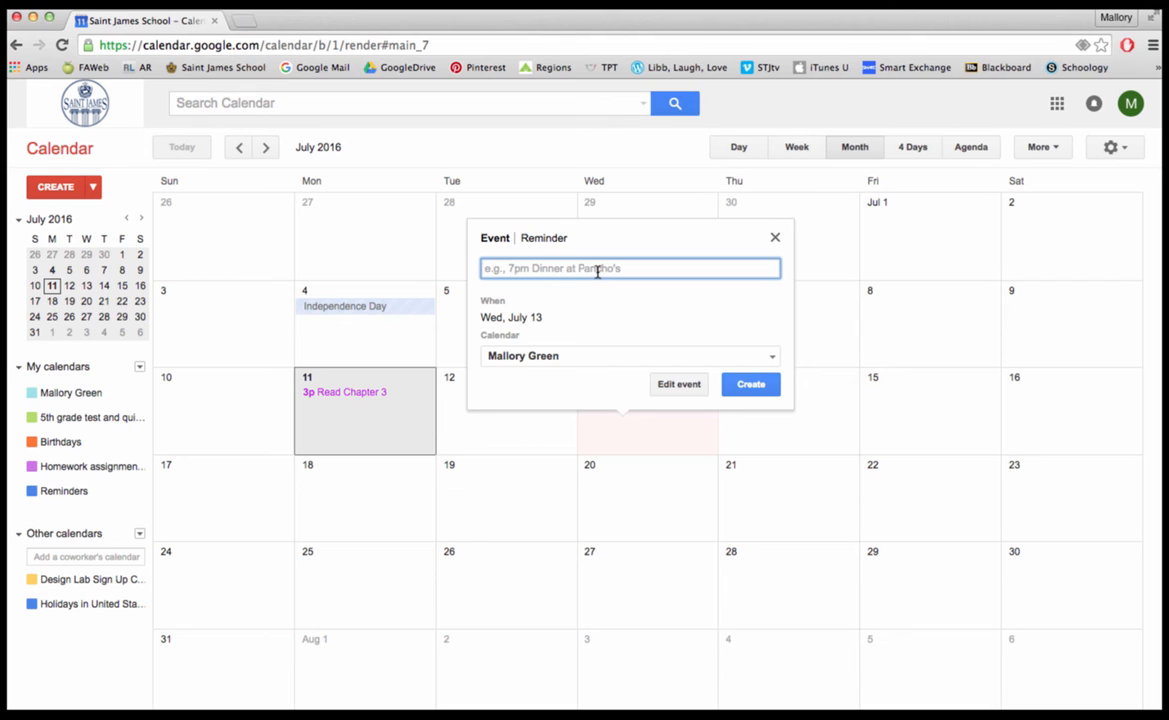
{"action": "type", "text": "Math "}
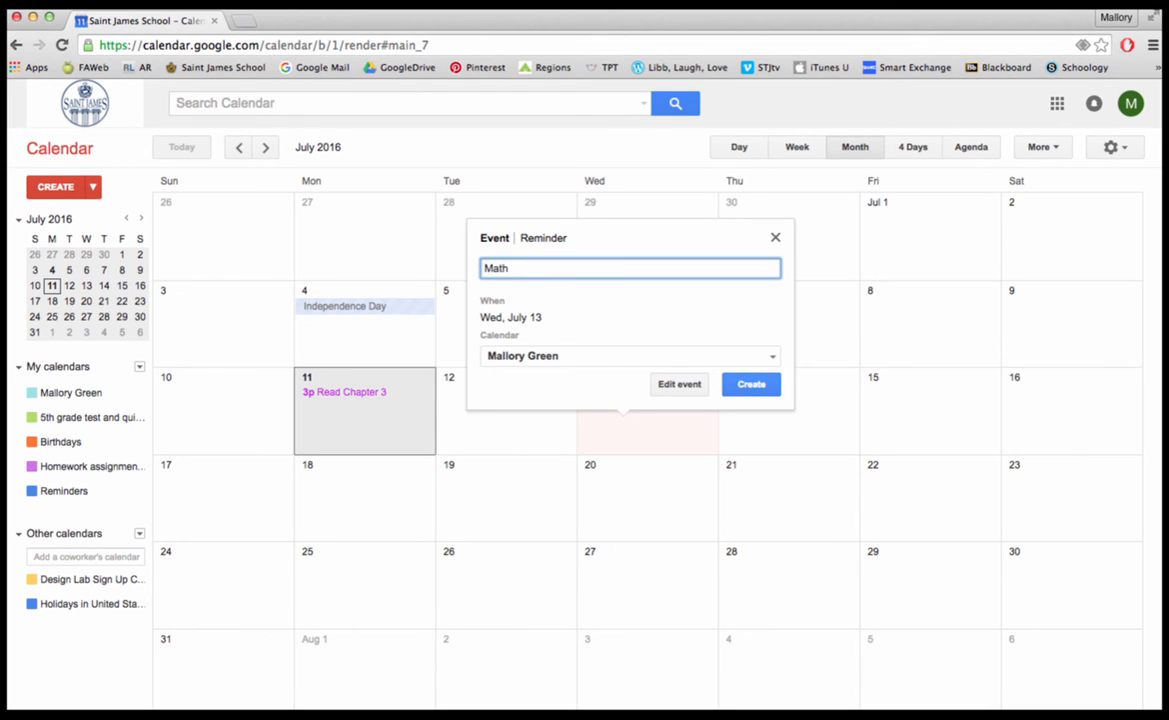
{"action": "type", "text": "numbers 10"}
{"action": "type", "text": "-20"}
{"action": "left_click", "coordinate": [564, 357]}
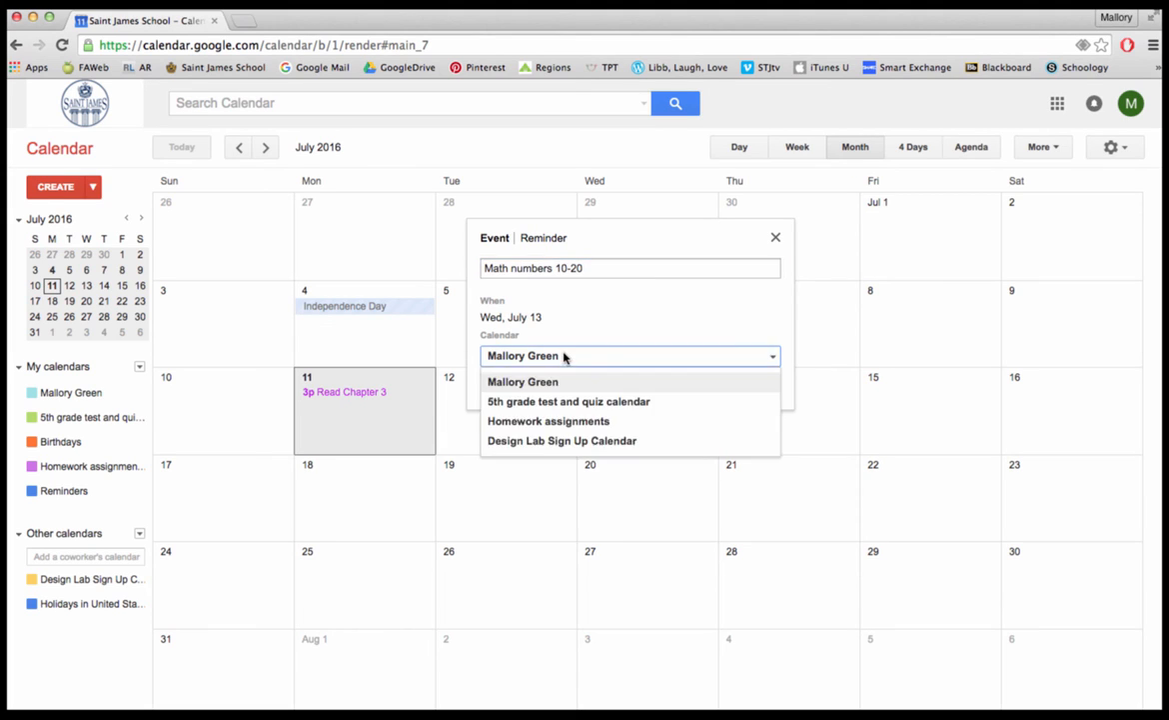
{"action": "left_click", "coordinate": [614, 421]}
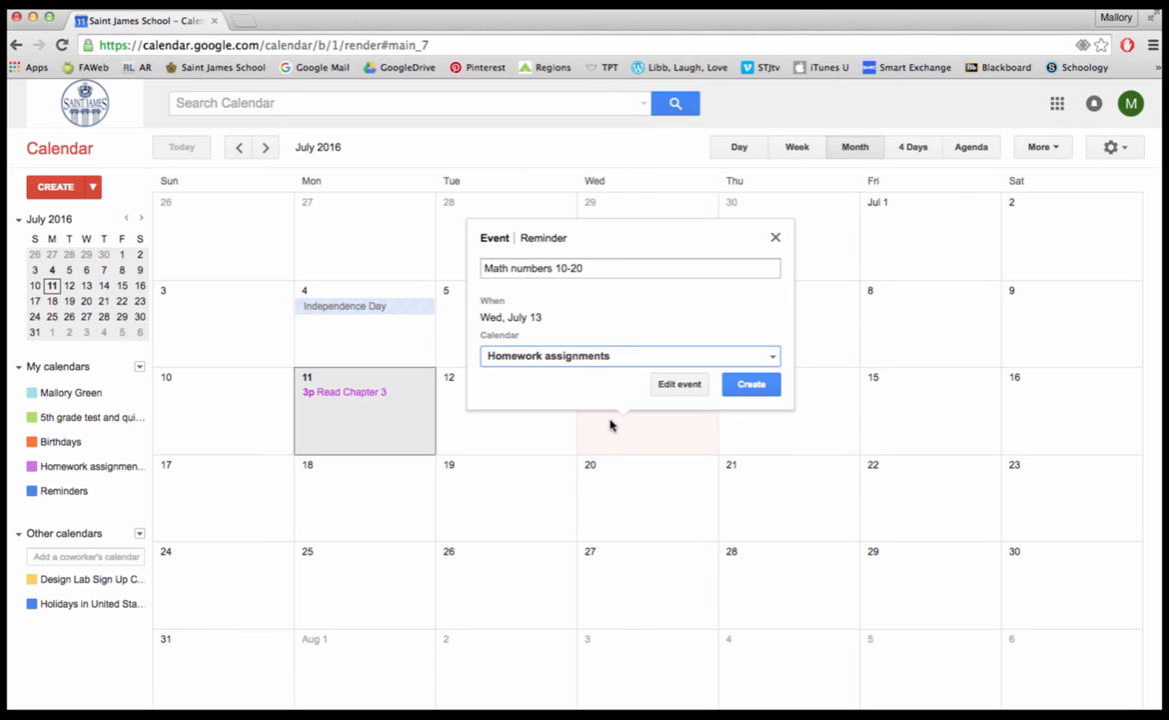
{"action": "left_click", "coordinate": [751, 387]}
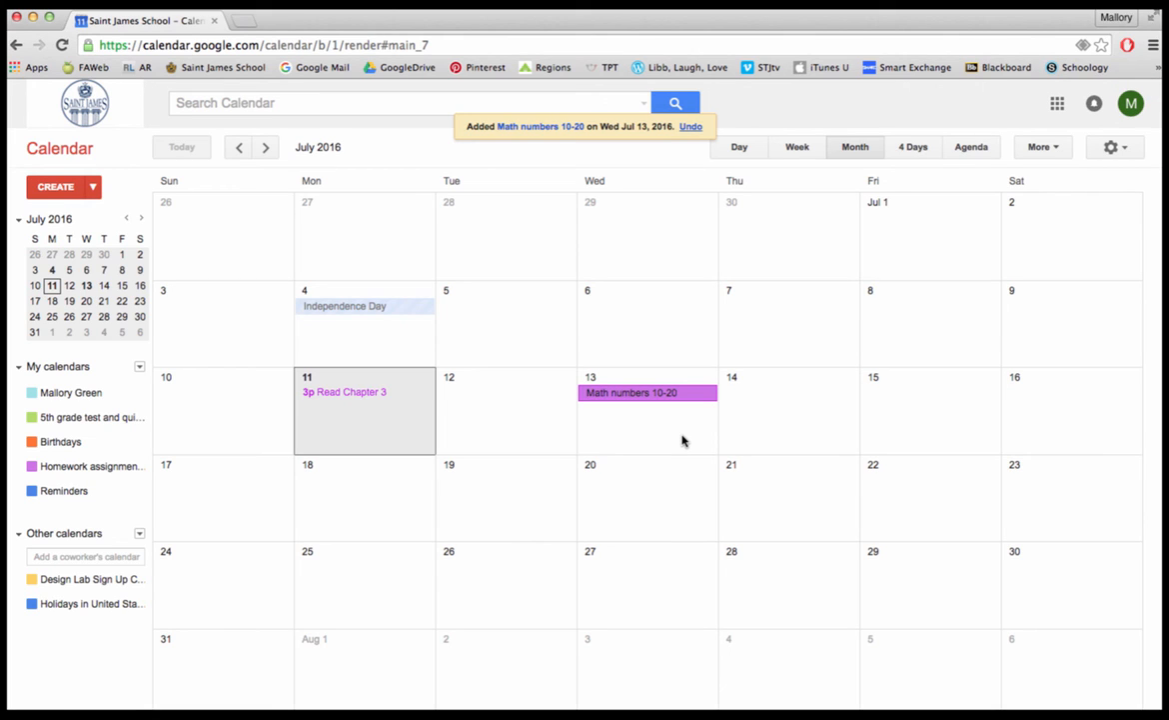
Step: Delete the "Math numbers 10-20" event from July 13
{"action": "left_click", "coordinate": [655, 394]}
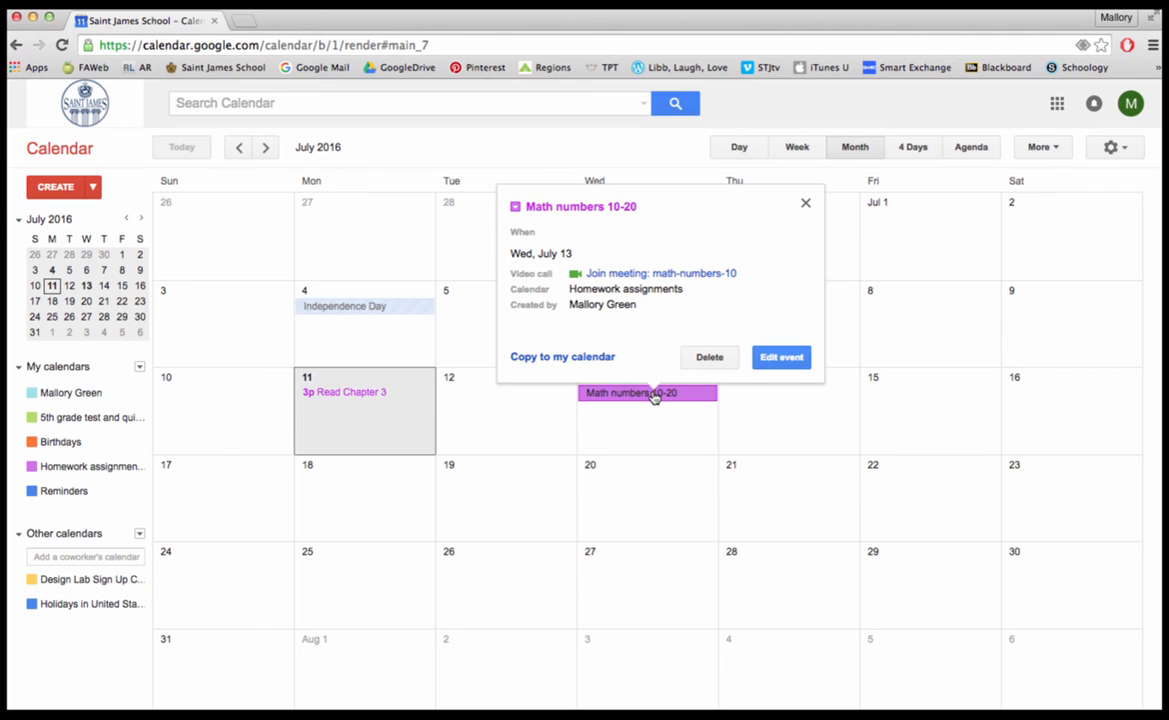
{"action": "left_click", "coordinate": [710, 357]}
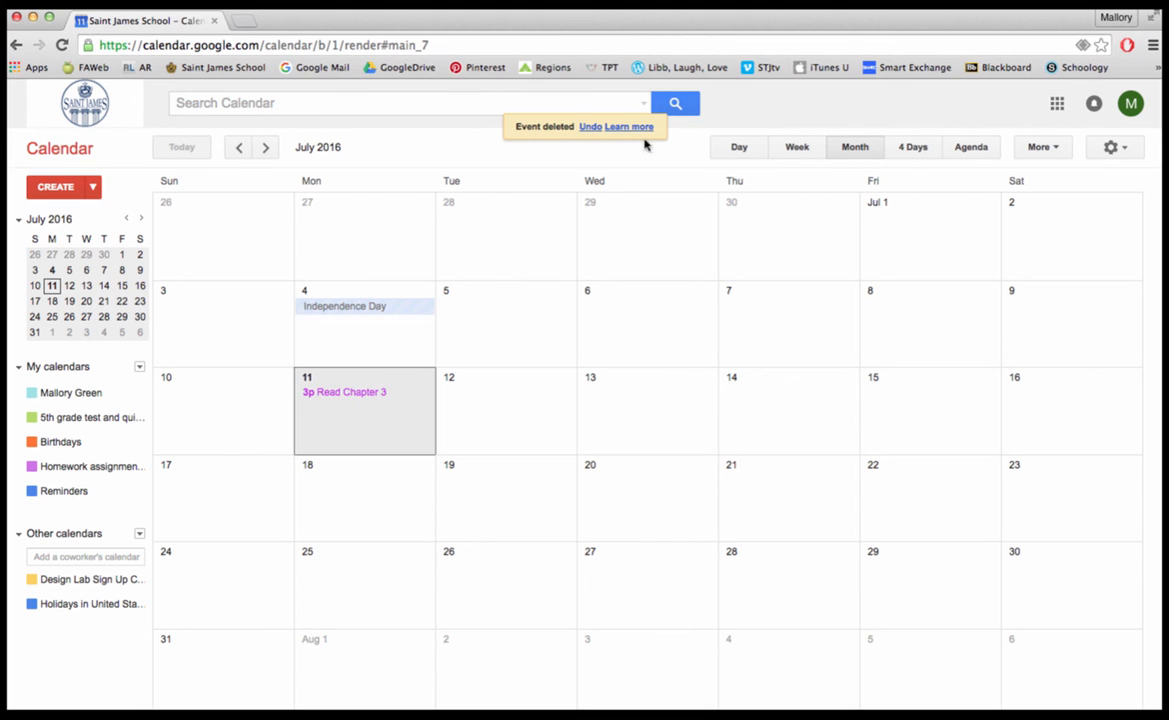
Step: View the calendar in the Day, Week, 4 Days and Agenda layouts, and return to the Month view
{"action": "left_click", "coordinate": [739, 148]}
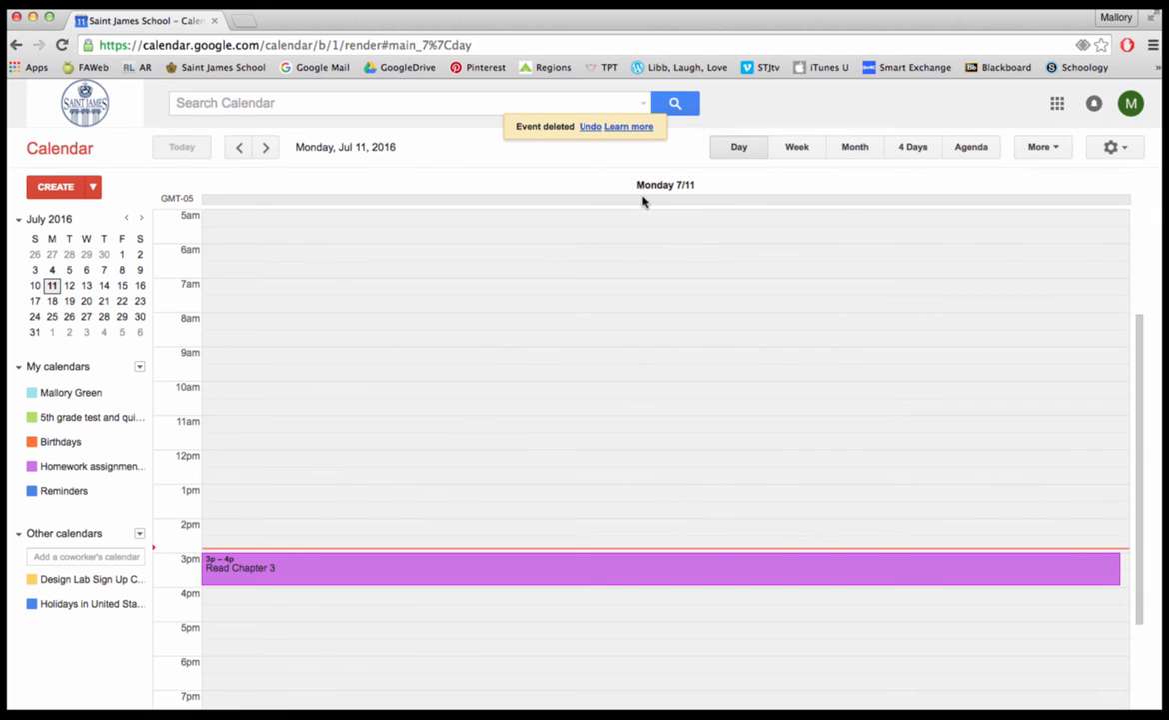
{"action": "left_click", "coordinate": [801, 148]}
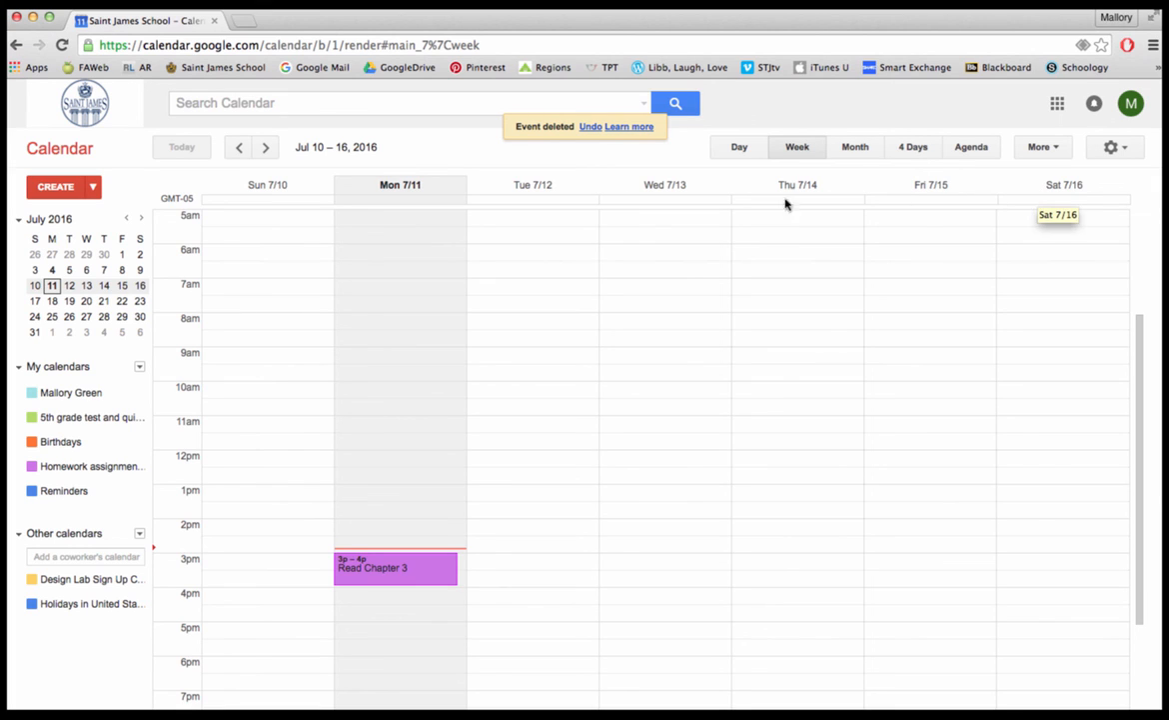
{"action": "left_click", "coordinate": [911, 148]}
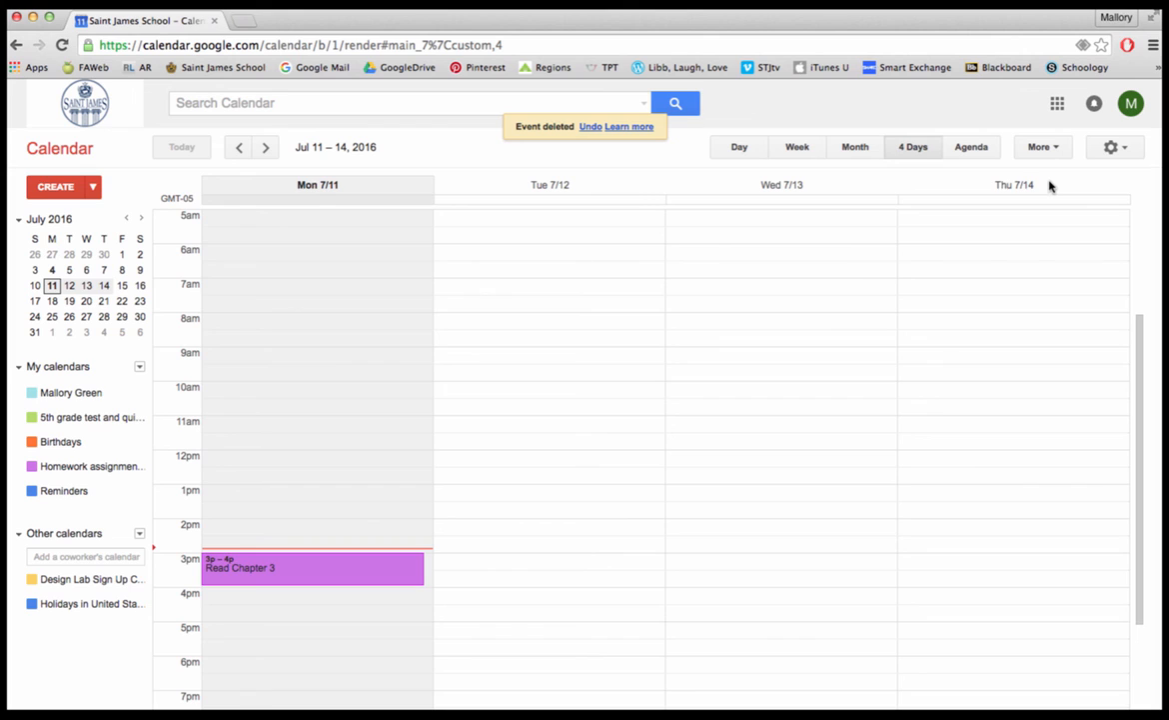
{"action": "left_click", "coordinate": [977, 155]}
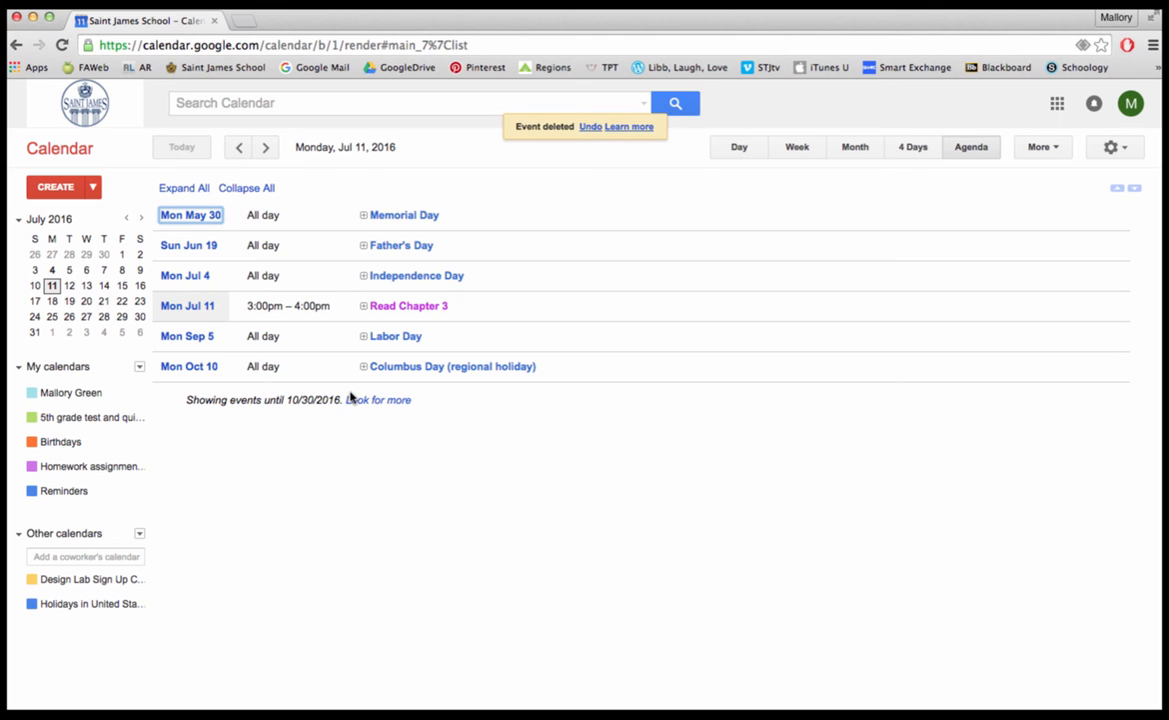
{"action": "left_click", "coordinate": [854, 152]}
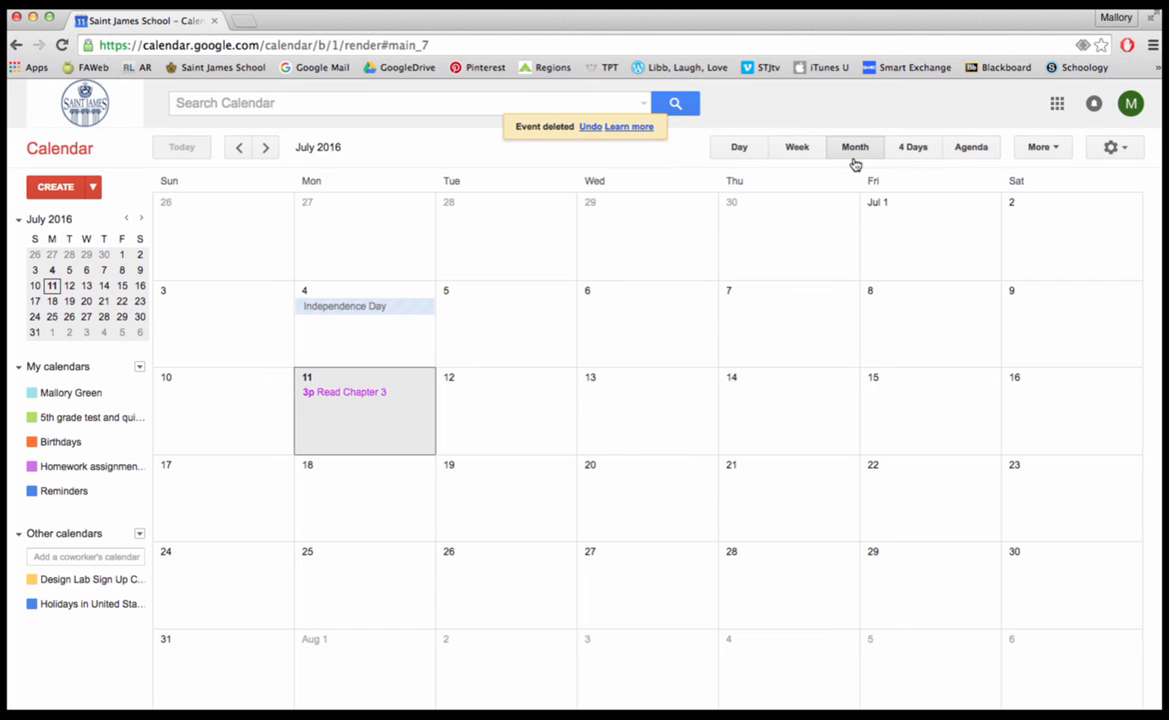